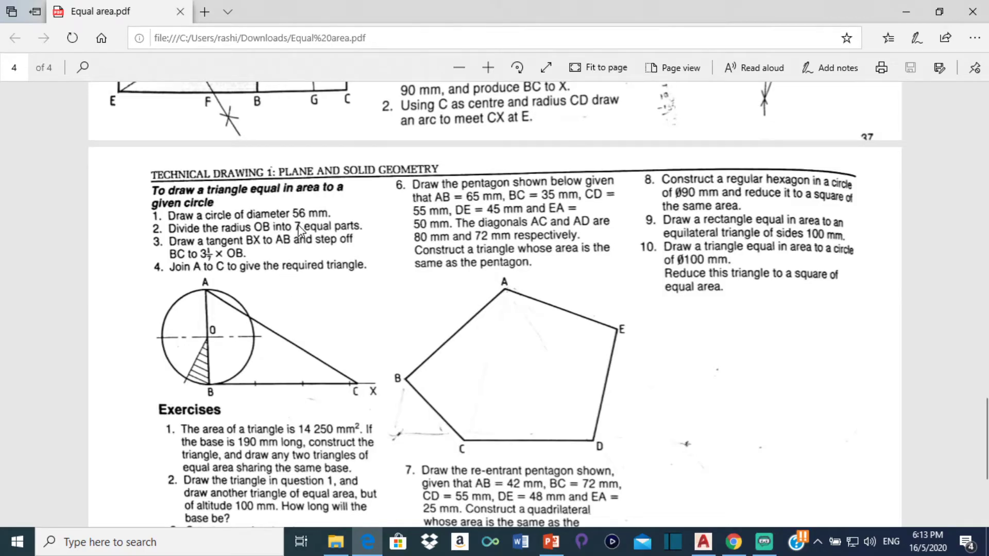
Switch from the equal-area exercise PDF to the blank AutoCAD drawing
{"action": "left_click", "coordinate": [708, 547]}
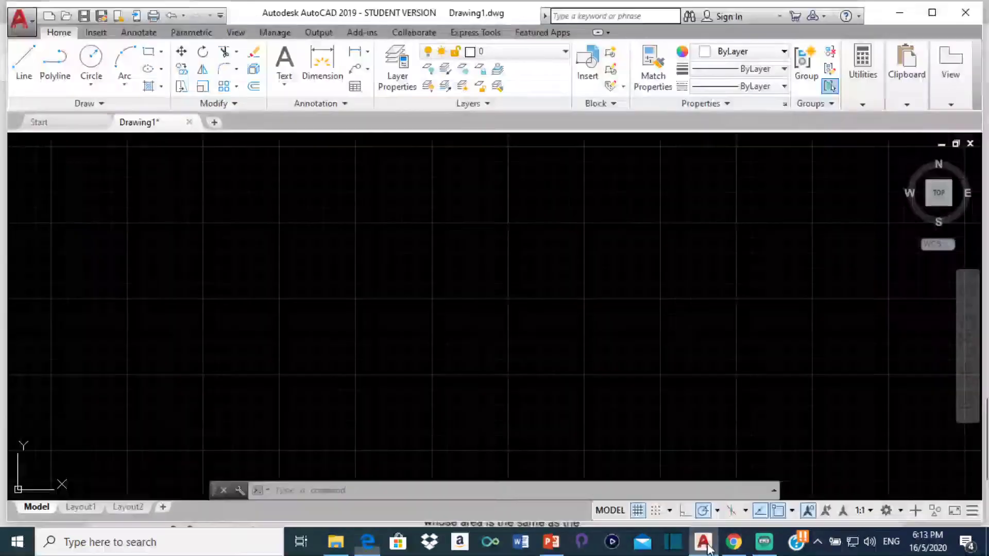
Draw a circle of radius 28 at a picked centre point, giving a 56 mm diameter
{"action": "left_click", "coordinate": [91, 56]}
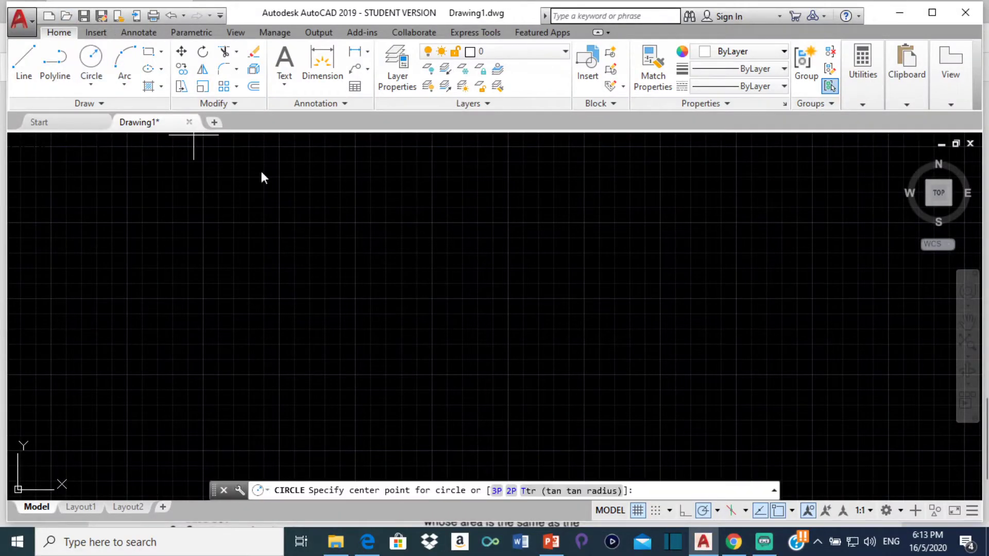
{"action": "left_click", "coordinate": [504, 269]}
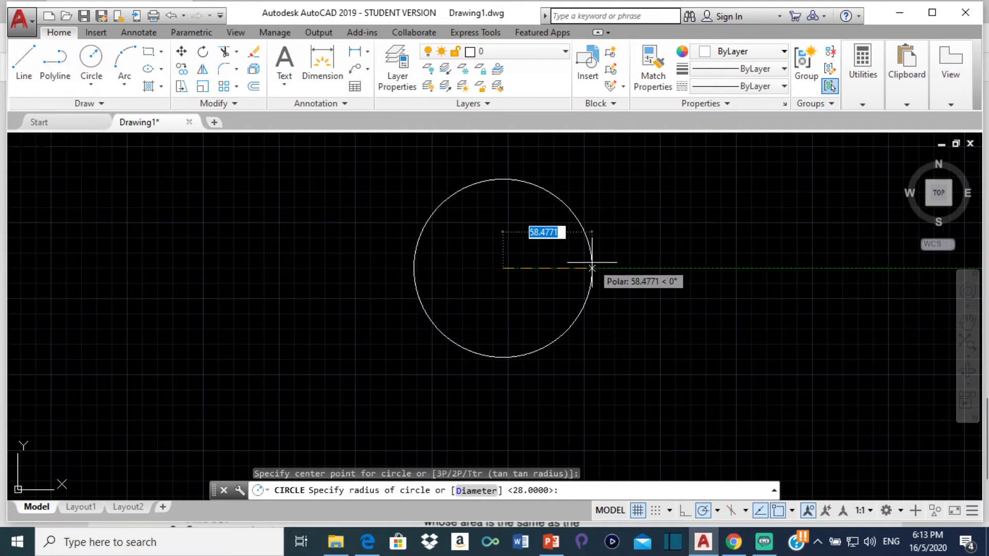
{"action": "type", "text": "28"}
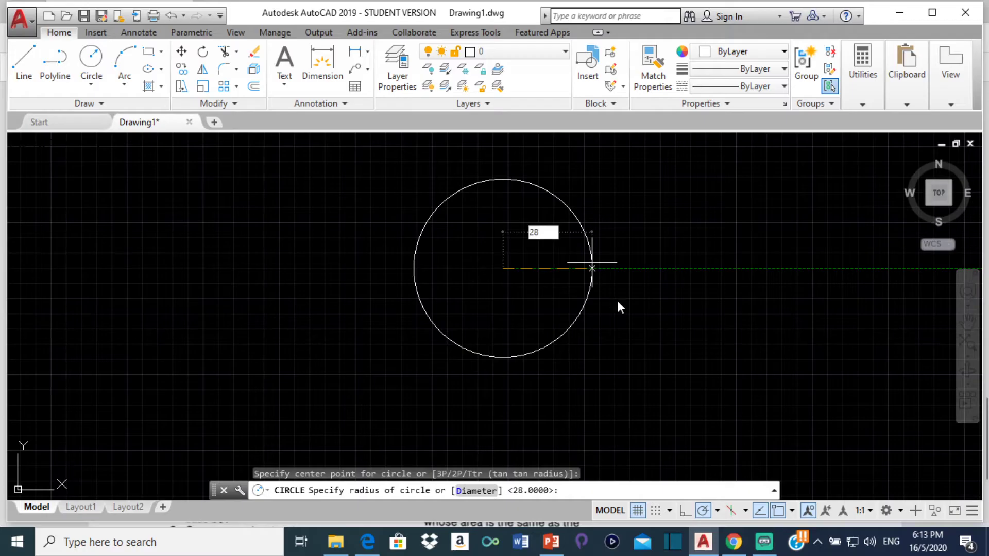
{"action": "key", "text": "Return"}
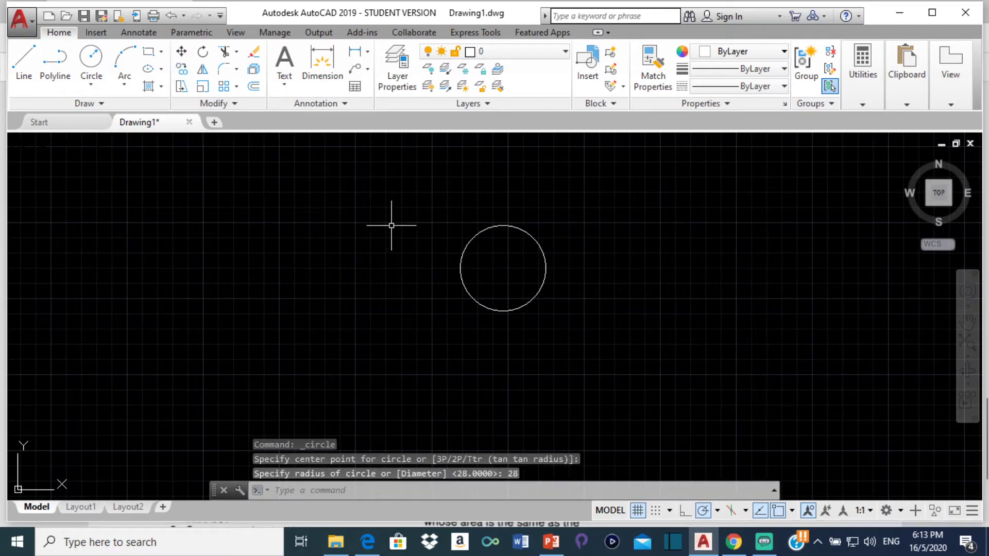
Draw a line snapped from the circle's centre to its bottom quadrant, then select it
{"action": "scroll", "coordinate": [498, 216], "scroll_direction": "up", "scroll_amount": 2}
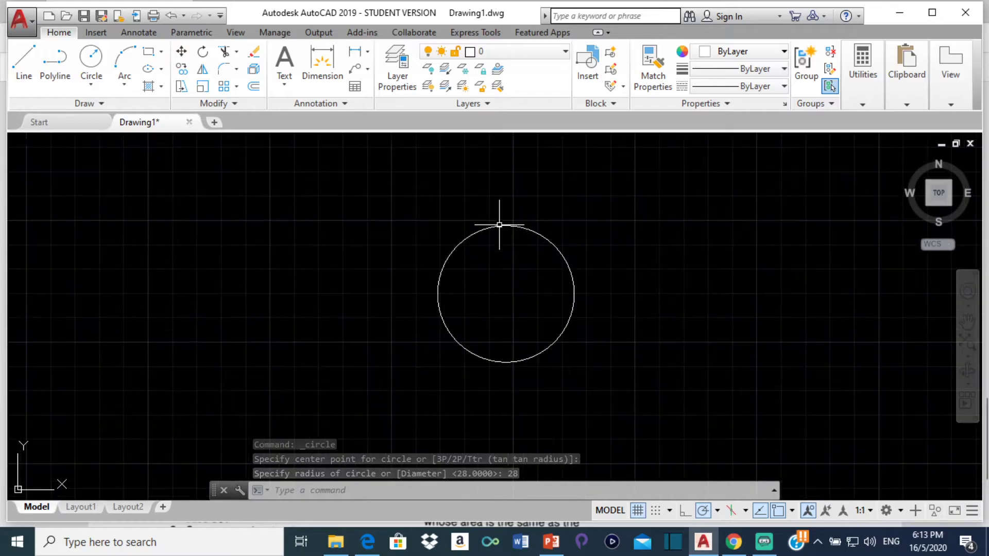
{"action": "left_click", "coordinate": [792, 511]}
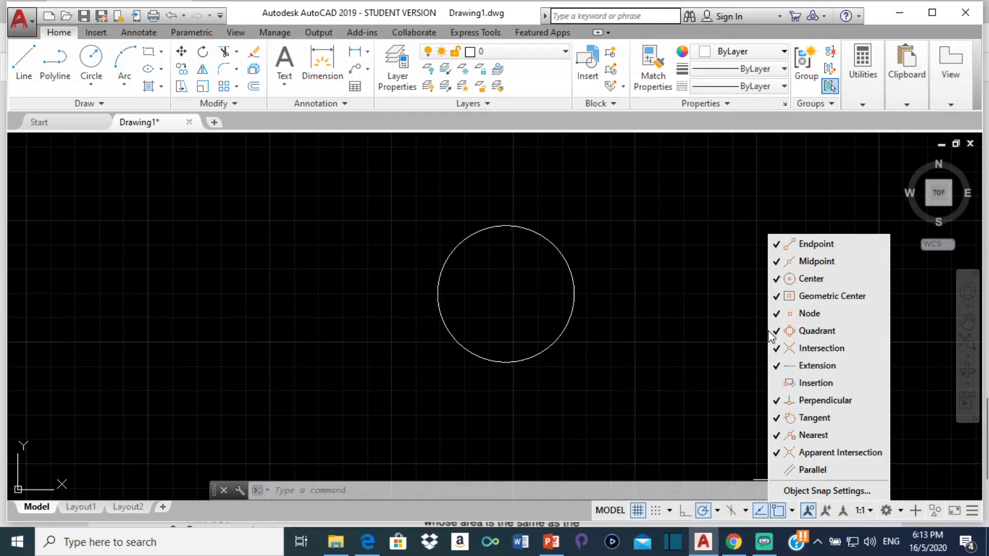
{"action": "left_click", "coordinate": [648, 230]}
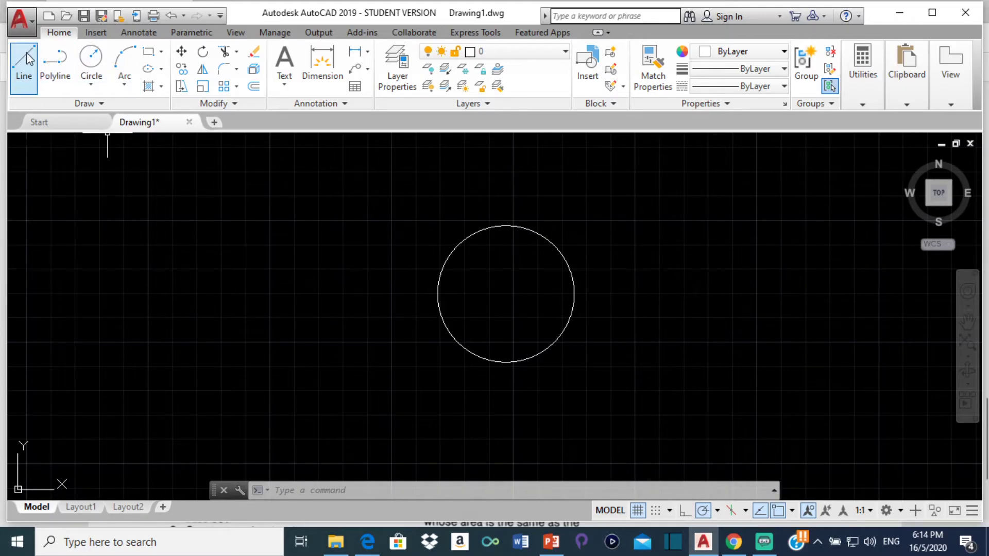
{"action": "left_click", "coordinate": [21, 71]}
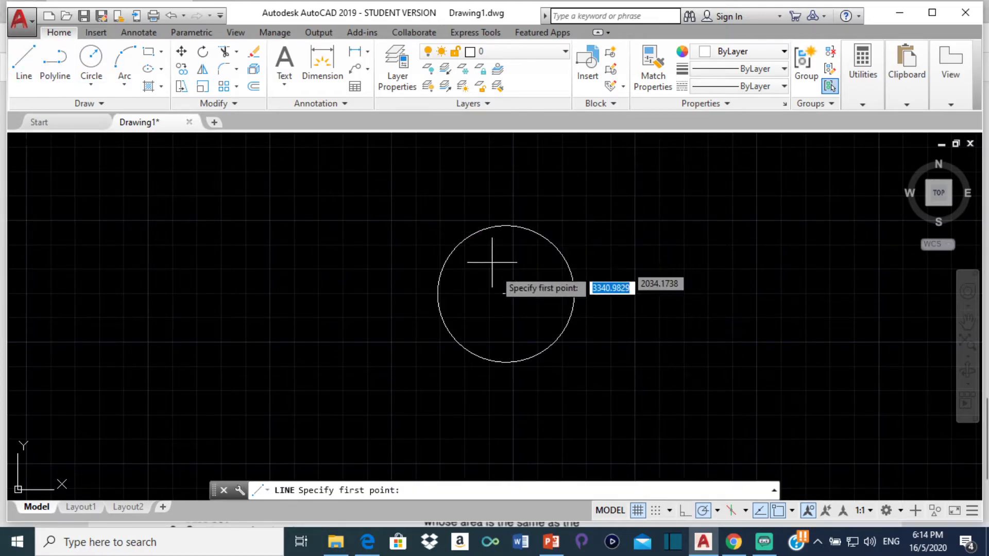
{"action": "left_click", "coordinate": [506, 294]}
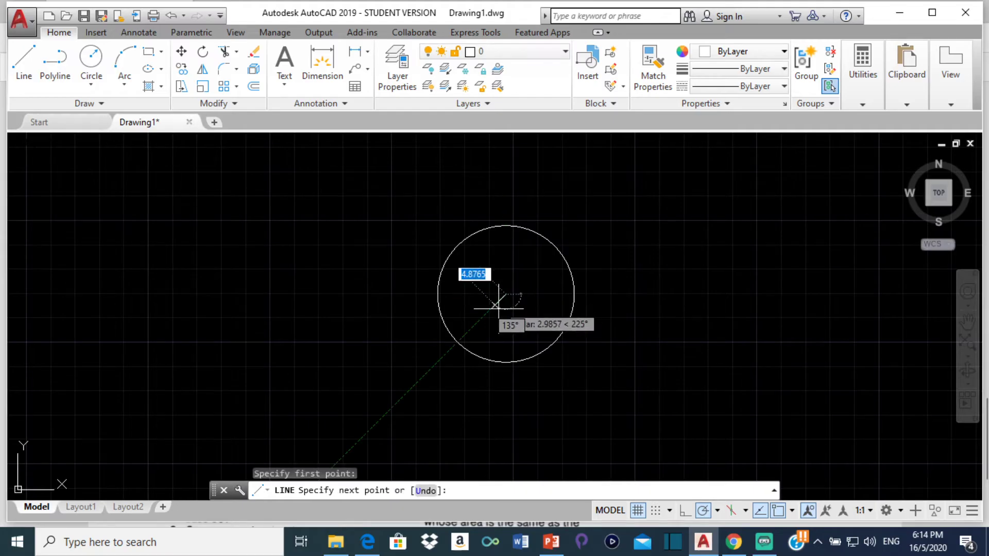
{"action": "left_click", "coordinate": [505, 362]}
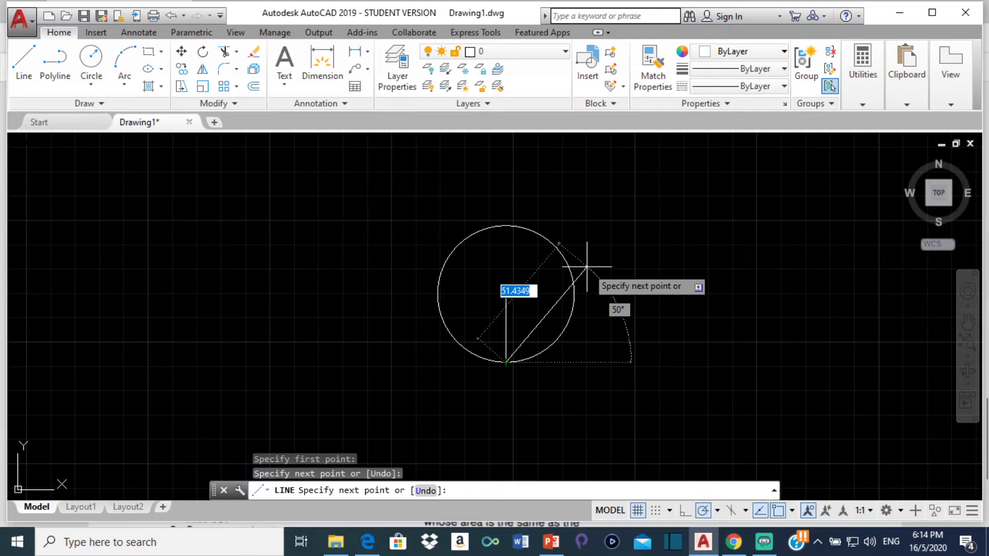
{"action": "key", "text": "Return"}
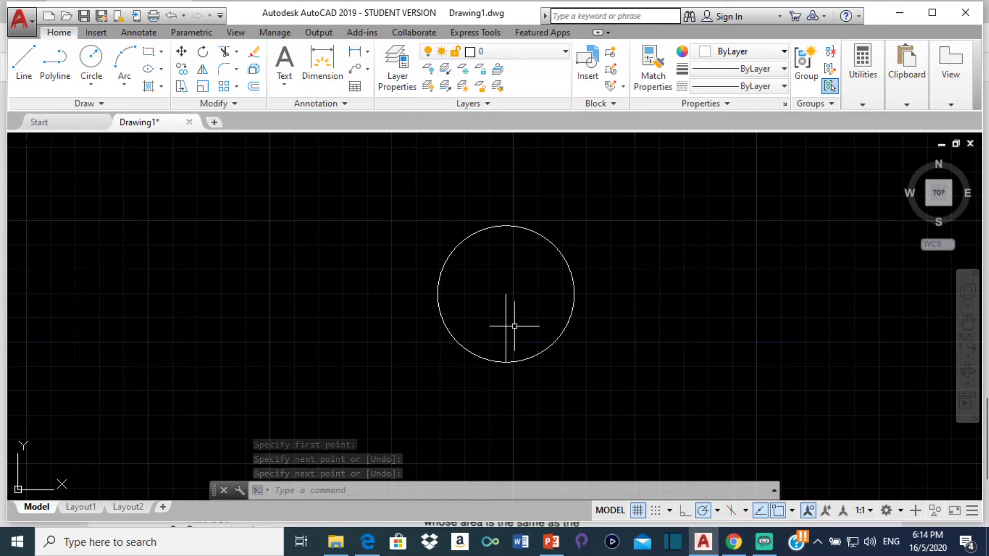
{"action": "mouse_move", "coordinate": [506, 321]}
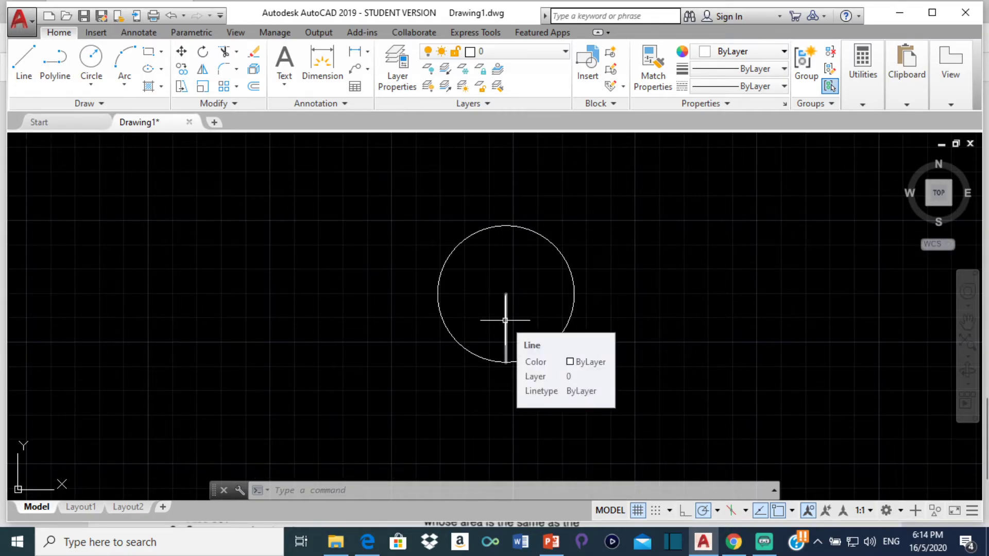
{"action": "left_click", "coordinate": [505, 320]}
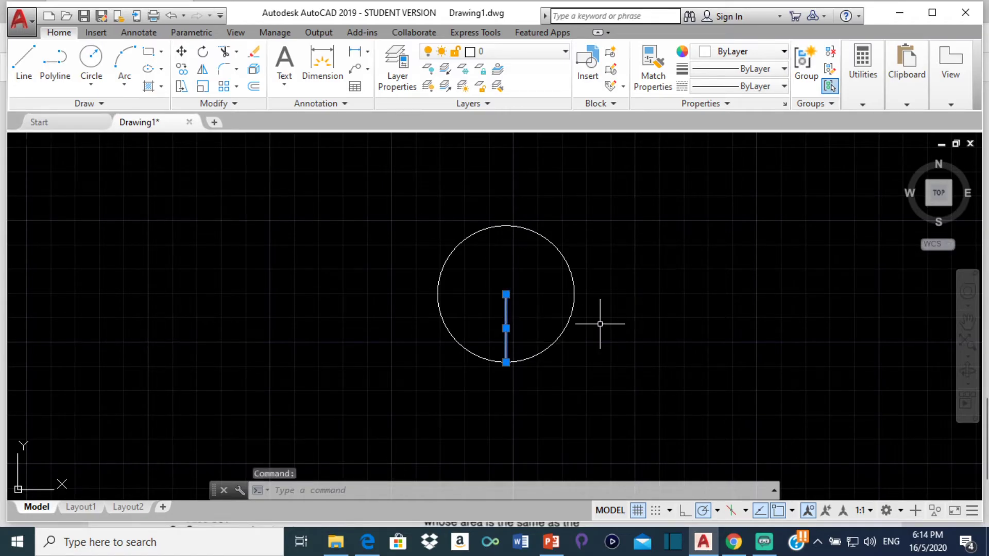
Use DIVIDE on the vertical radius with 7 segments
{"action": "left_click", "coordinate": [616, 268]}
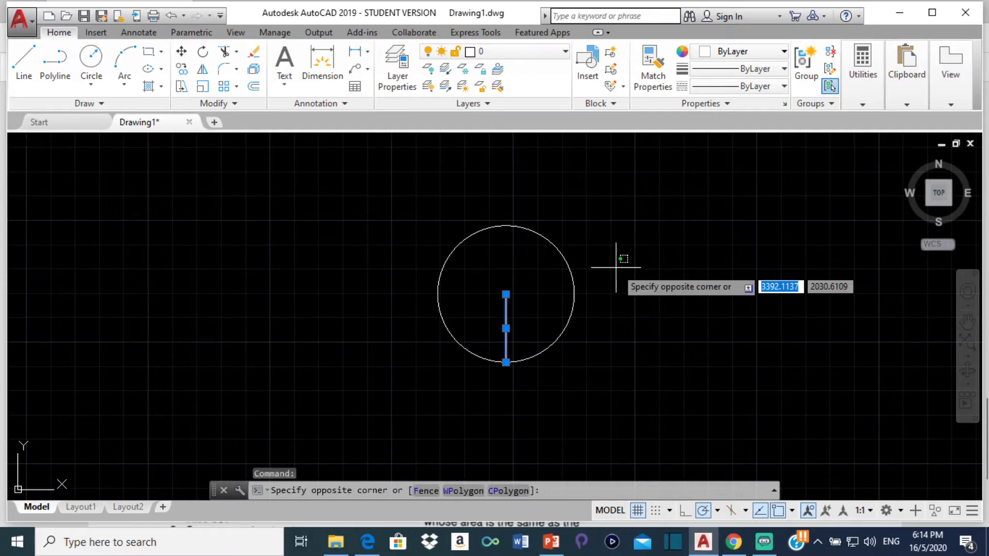
{"action": "key", "text": "Escape"}
{"action": "key", "text": "Escape"}
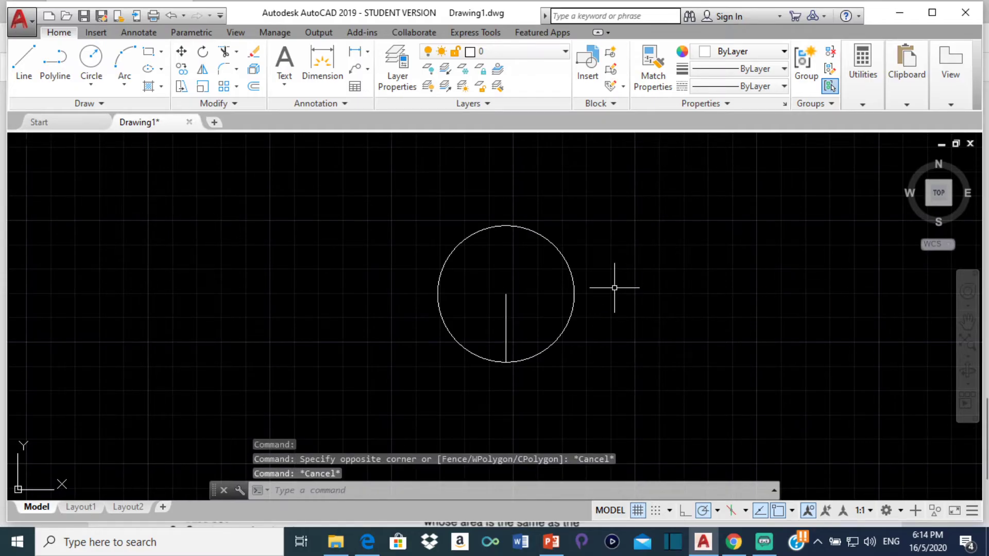
{"action": "type", "text": "di"}
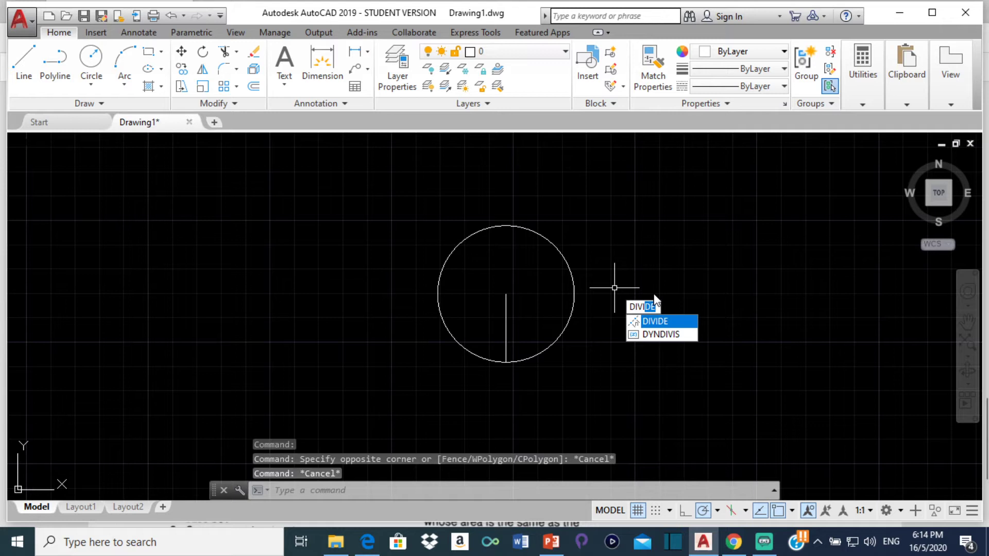
{"action": "type", "text": "vi"}
{"action": "left_click", "coordinate": [667, 320]}
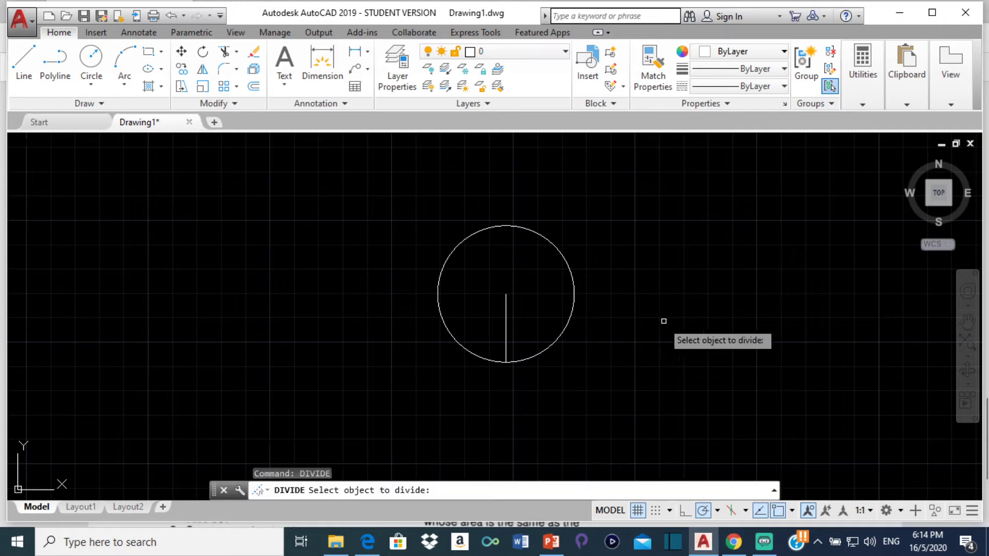
{"action": "left_click", "coordinate": [507, 330]}
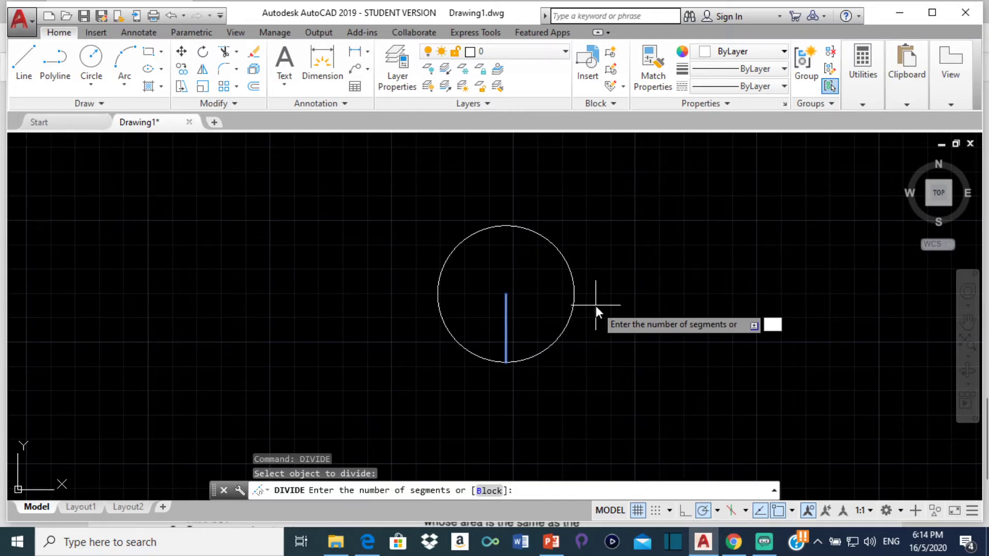
{"action": "type", "text": "7"}
{"action": "key", "text": "Return"}
{"action": "scroll", "coordinate": [505, 311], "scroll_direction": "up", "scroll_amount": 8}
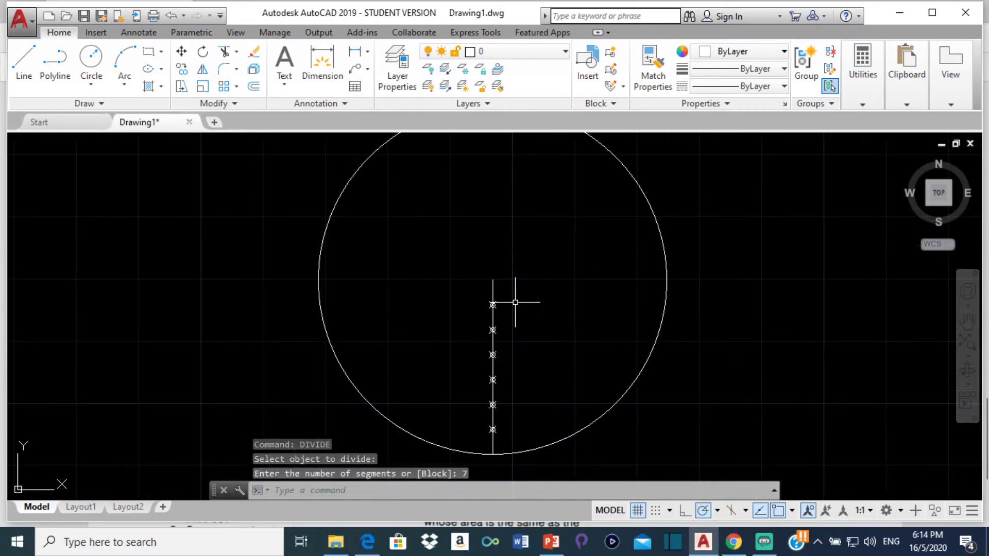
{"action": "scroll", "coordinate": [516, 266], "scroll_direction": "down", "scroll_amount": 4}
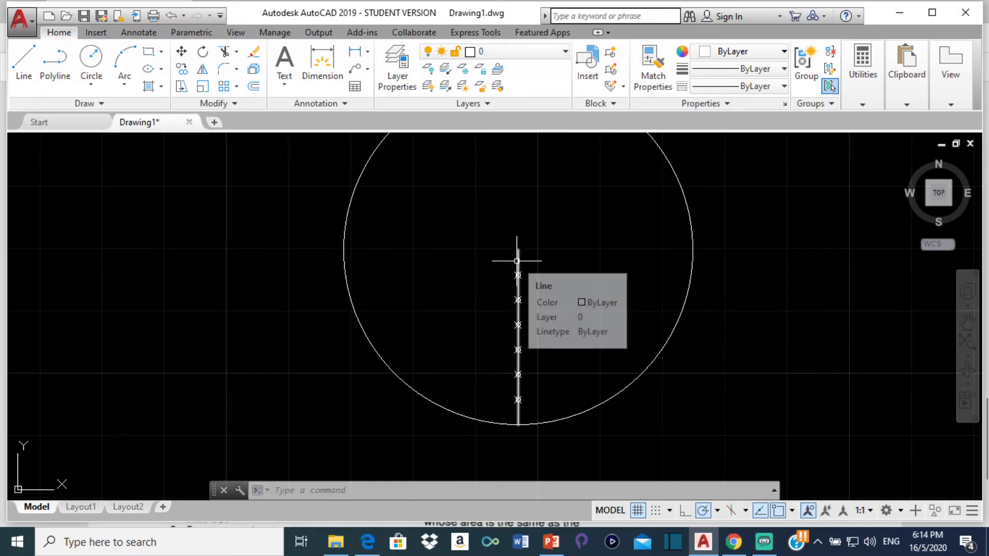
Choose the circled-X point style via DDPTYPE so the division marks show
{"action": "left_click", "coordinate": [517, 261]}
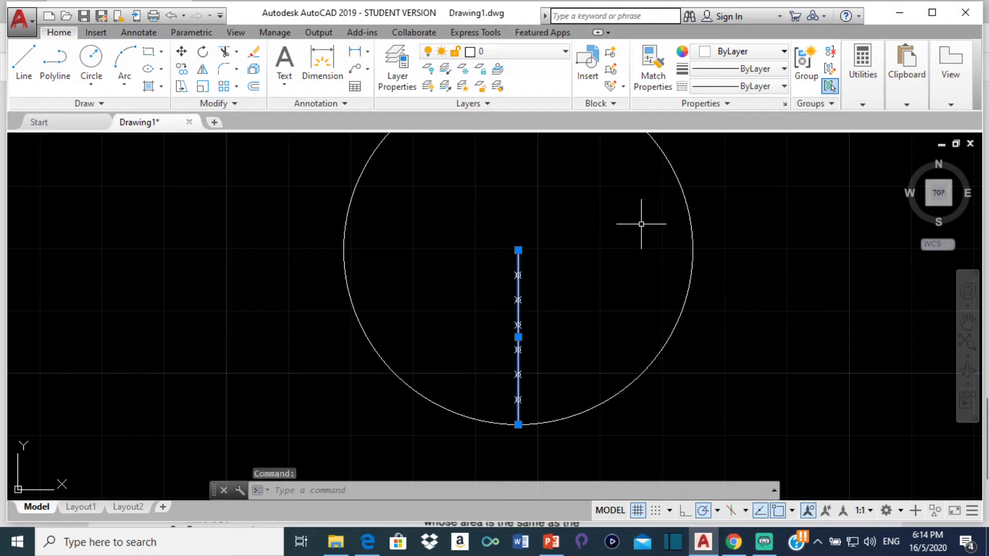
{"action": "type", "text": "dd"}
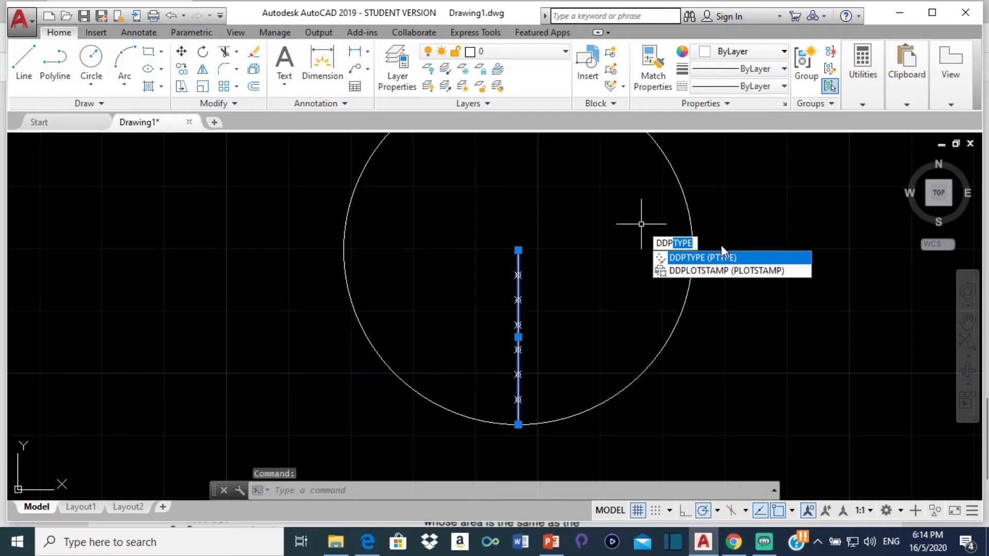
{"action": "left_click", "coordinate": [726, 258]}
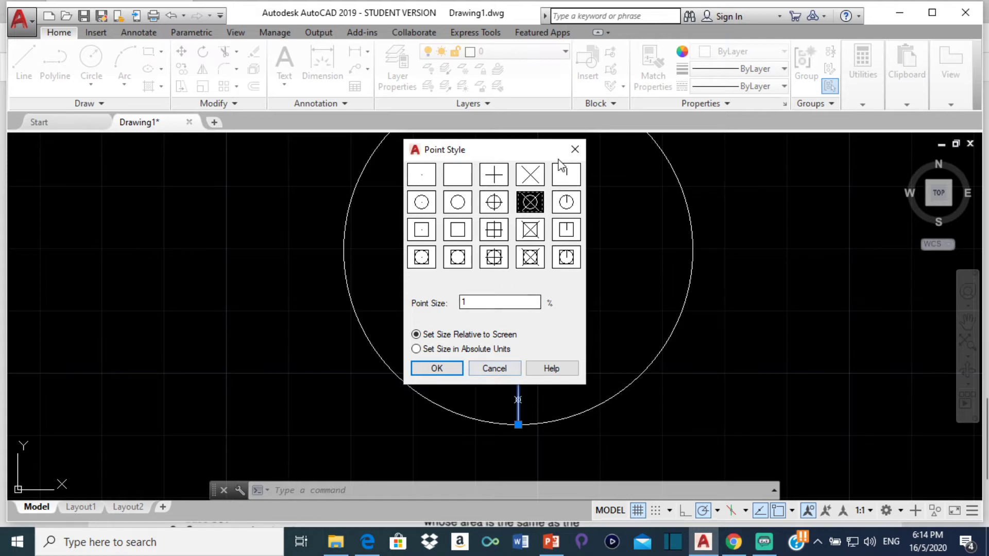
{"action": "left_click", "coordinate": [573, 150]}
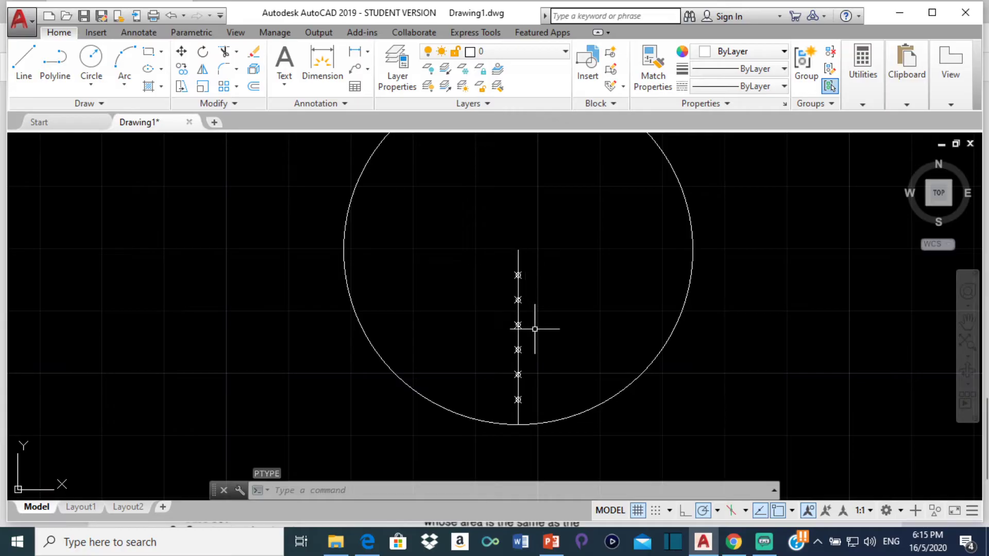
Check the equal-area PDF again, then return to the AutoCAD Drawing1 window
{"action": "left_click", "coordinate": [368, 541]}
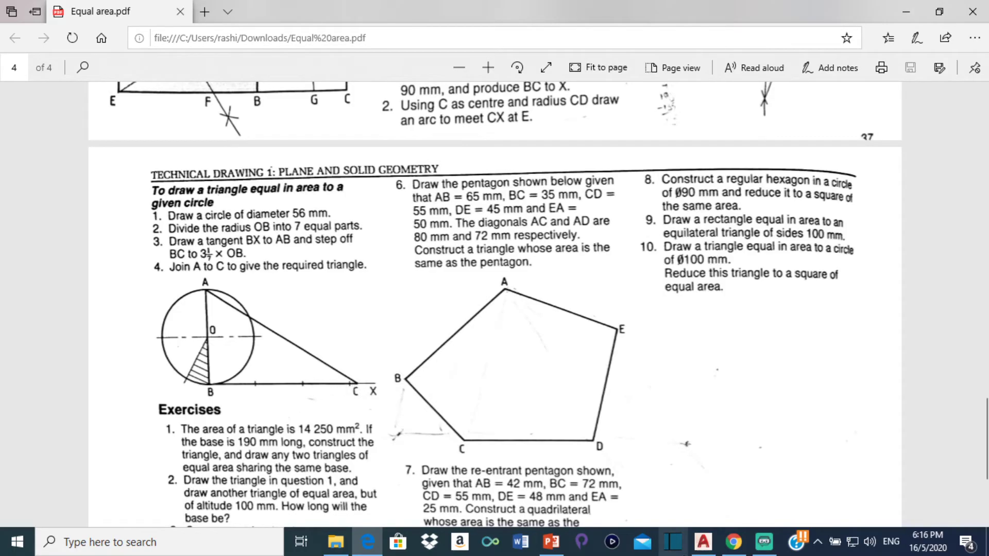
{"action": "left_click", "coordinate": [733, 545]}
{"action": "left_click", "coordinate": [703, 548]}
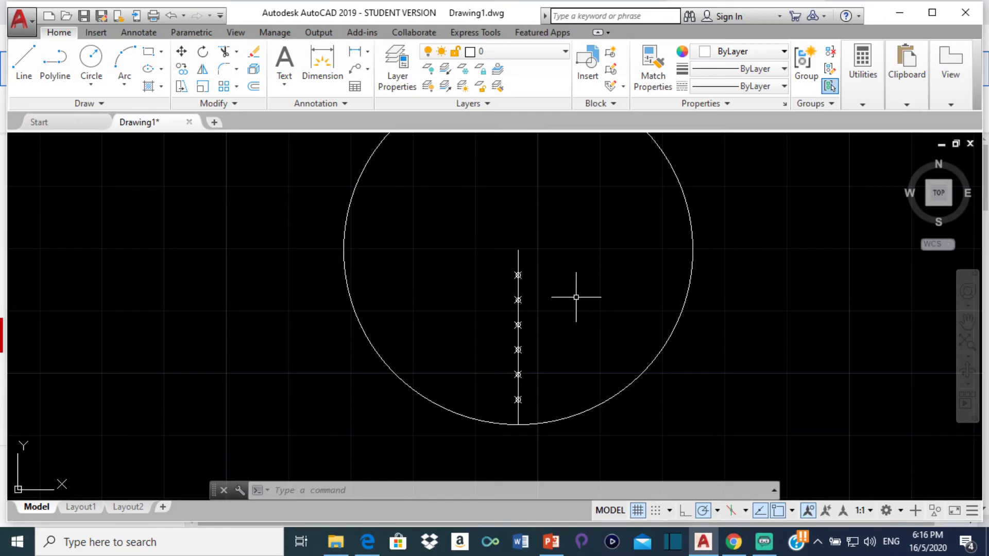
{"action": "middle_click_drag", "start_coordinate": [581, 216], "coordinate": [573, 283]}
{"action": "scroll", "coordinate": [572, 283], "scroll_direction": "down", "scroll_amount": 2}
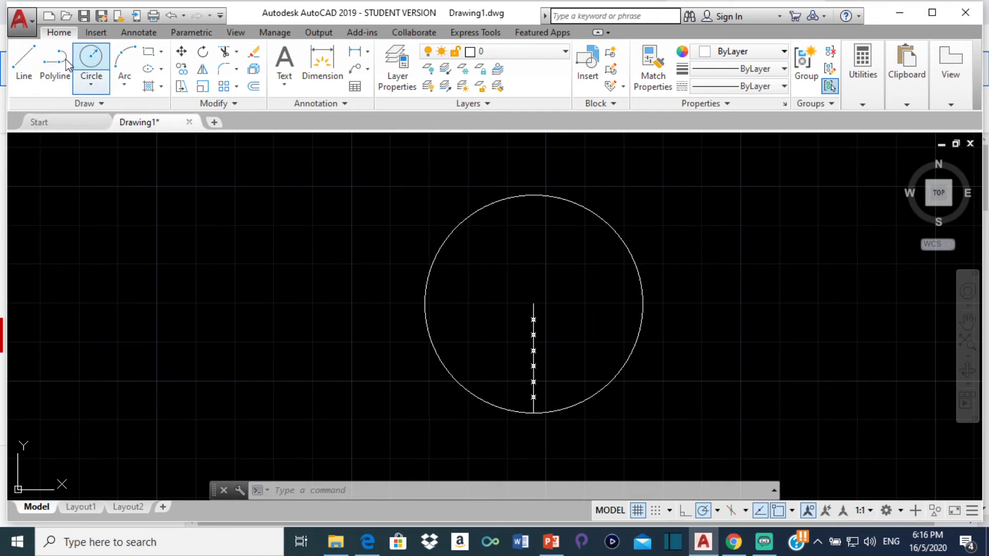
{"action": "left_click", "coordinate": [868, 98]}
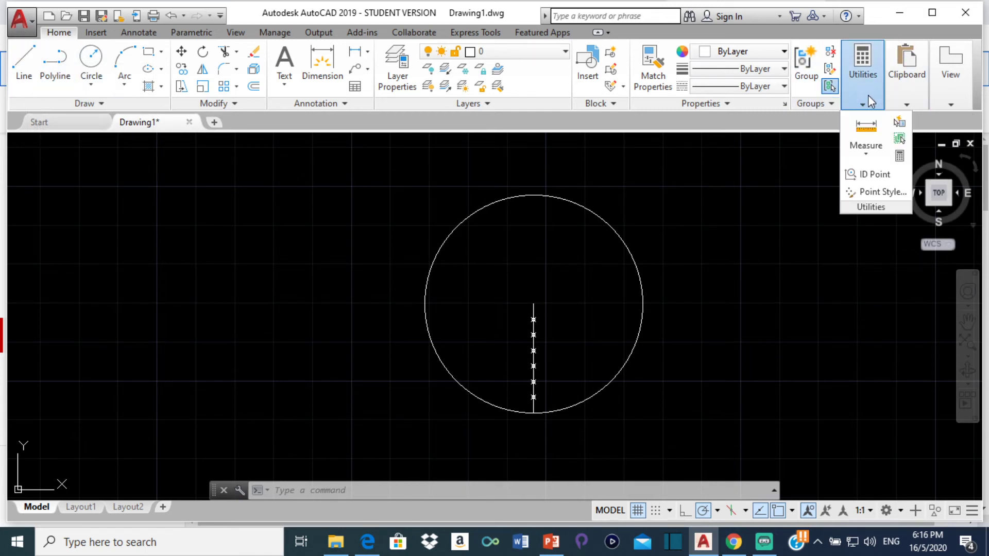
{"action": "left_click", "coordinate": [860, 150]}
{"action": "left_click", "coordinate": [874, 181]}
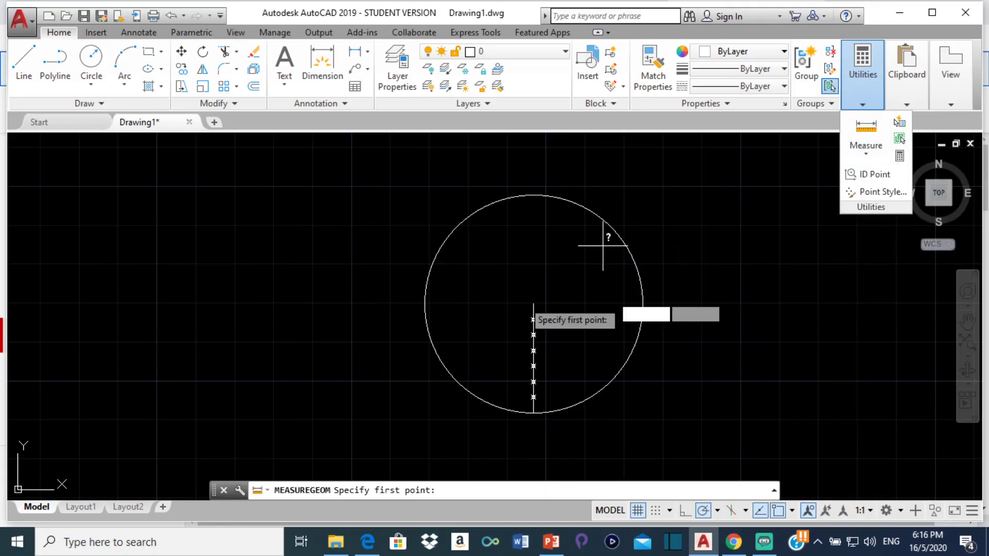
{"action": "scroll", "coordinate": [534, 314], "scroll_direction": "up", "scroll_amount": 4}
{"action": "left_click", "coordinate": [537, 313]}
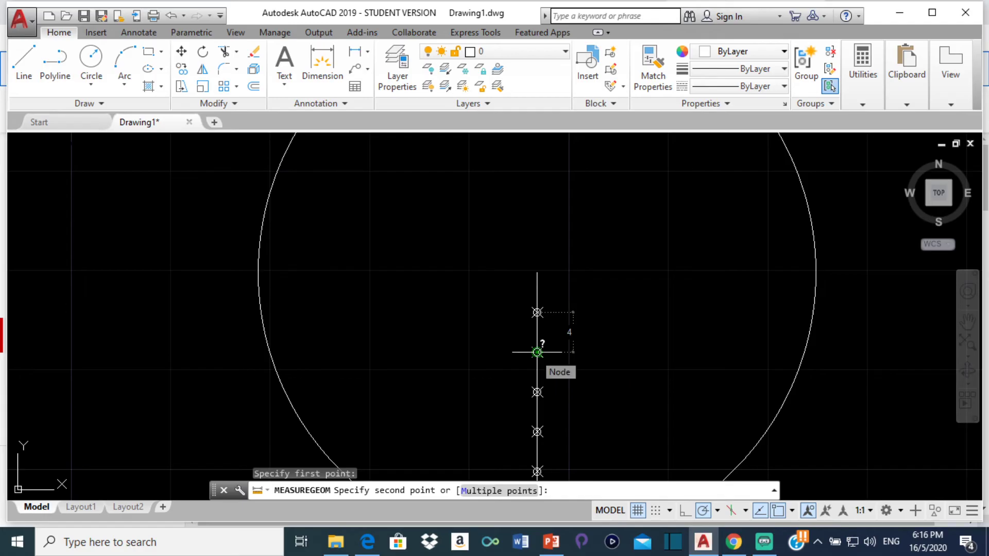
{"action": "key", "text": "Escape"}
{"action": "scroll", "coordinate": [530, 340], "scroll_direction": "down", "scroll_amount": 4}
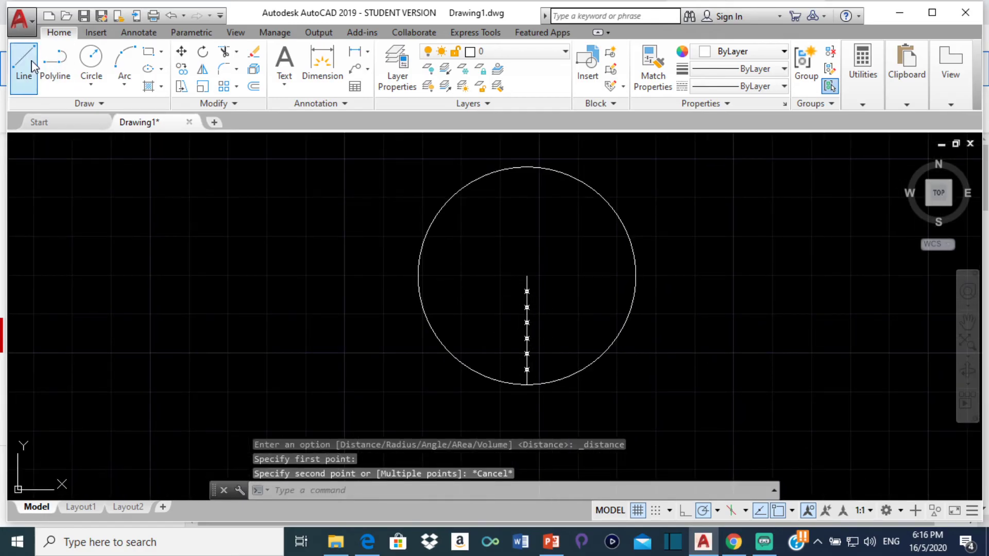
Draw an 88-unit horizontal line from the circle's bottom point with Ortho on
{"action": "left_click", "coordinate": [24, 76]}
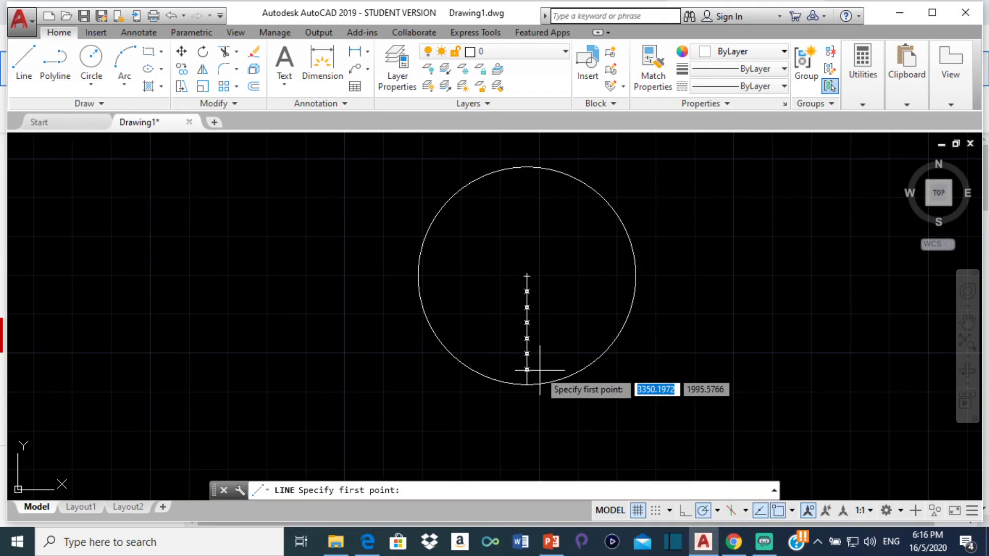
{"action": "left_click", "coordinate": [526, 384]}
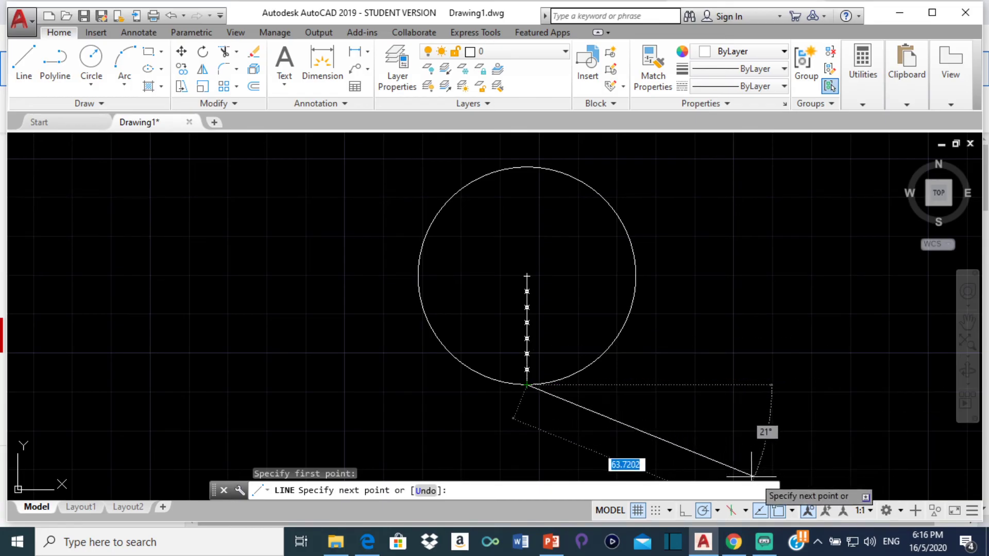
{"action": "left_click", "coordinate": [686, 510]}
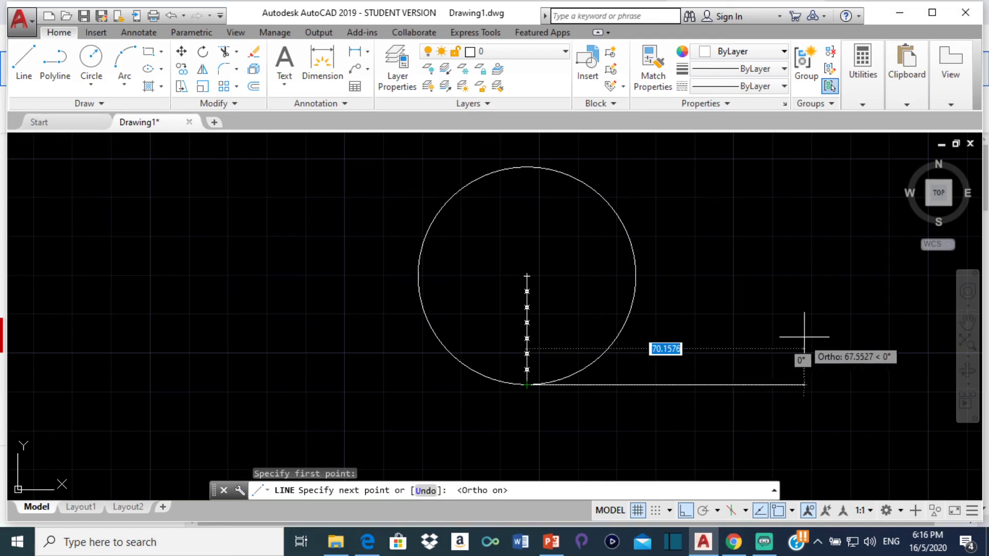
{"action": "type", "text": "88"}
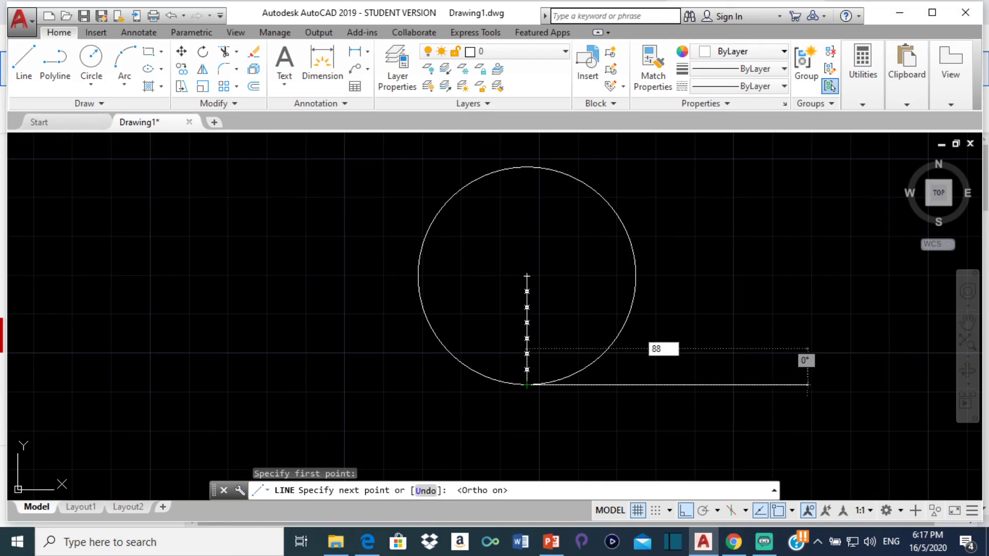
{"action": "key", "text": "Return"}
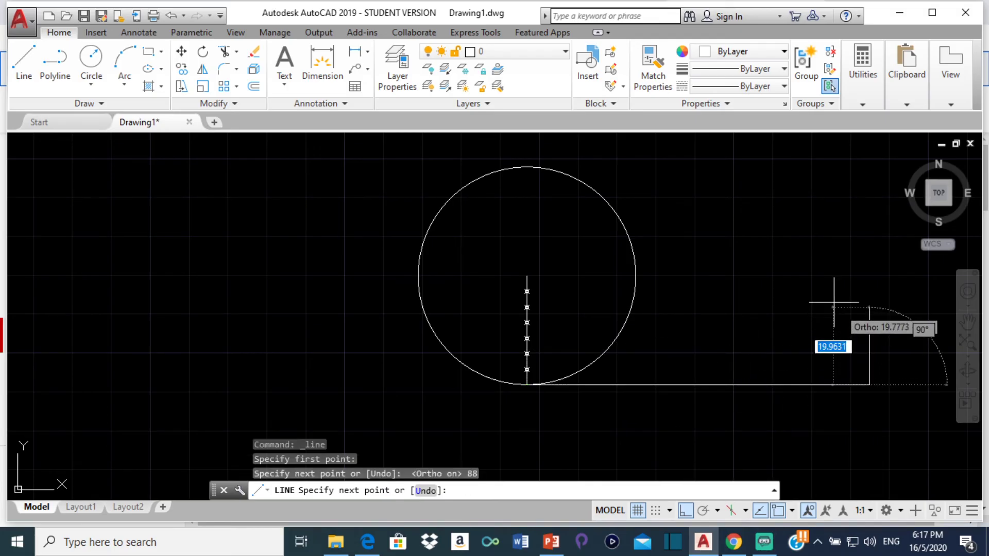
{"action": "key", "text": "Escape"}
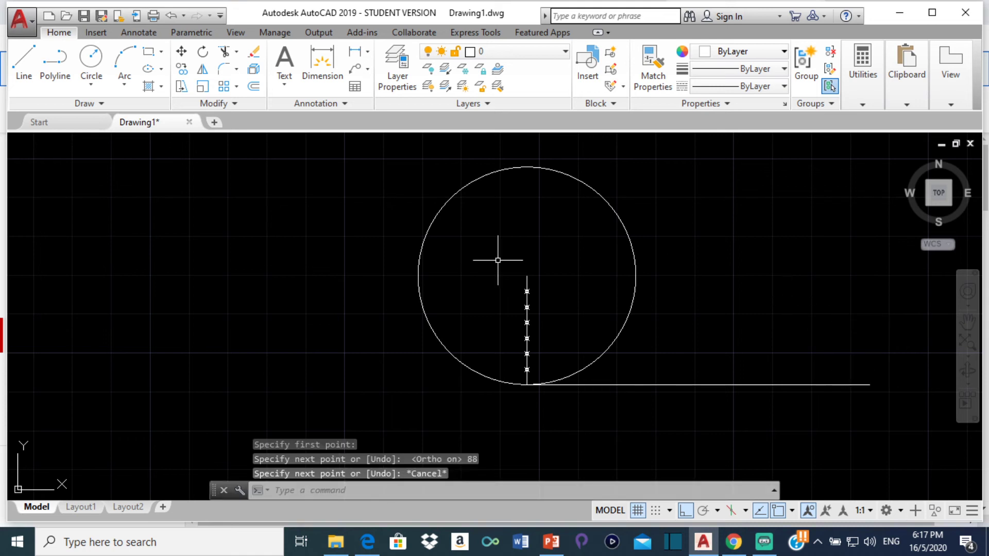
Stretch the radius line's top grip up to the circle's top, making a full diameter
{"action": "left_click", "coordinate": [526, 282]}
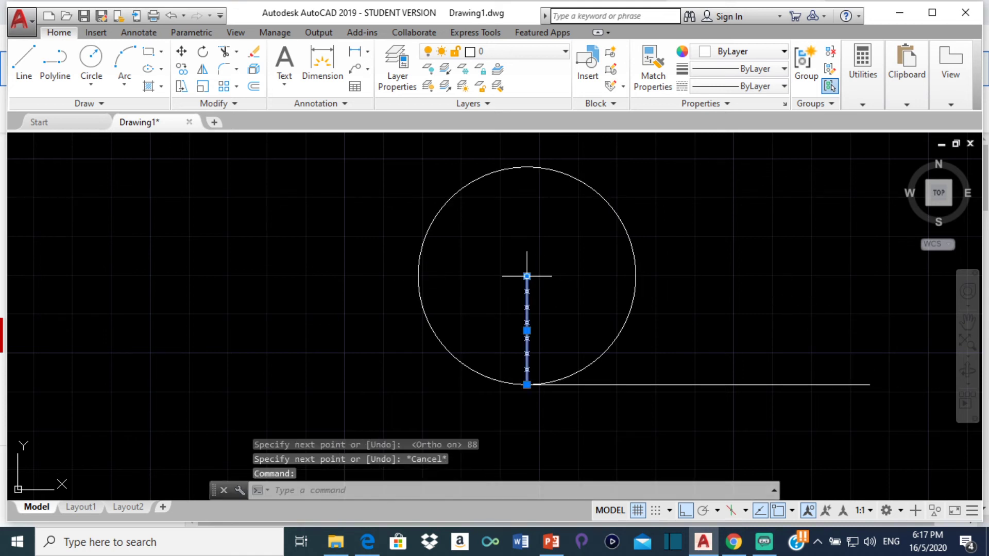
{"action": "left_click", "coordinate": [526, 276]}
{"action": "left_click", "coordinate": [527, 166]}
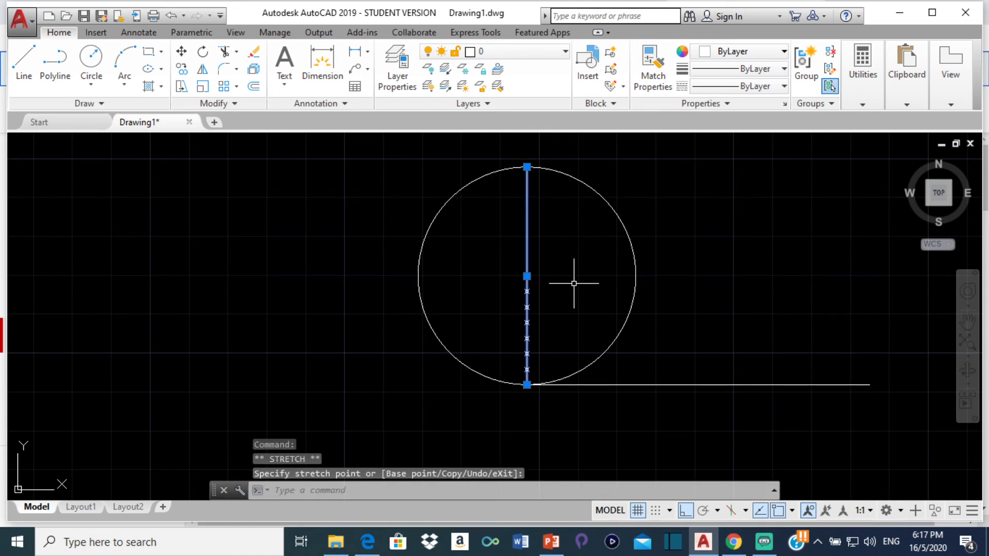
{"action": "key", "text": "Escape"}
Draw a line from the circle's top to the right end of the 88 tangent
{"action": "left_click", "coordinate": [24, 66]}
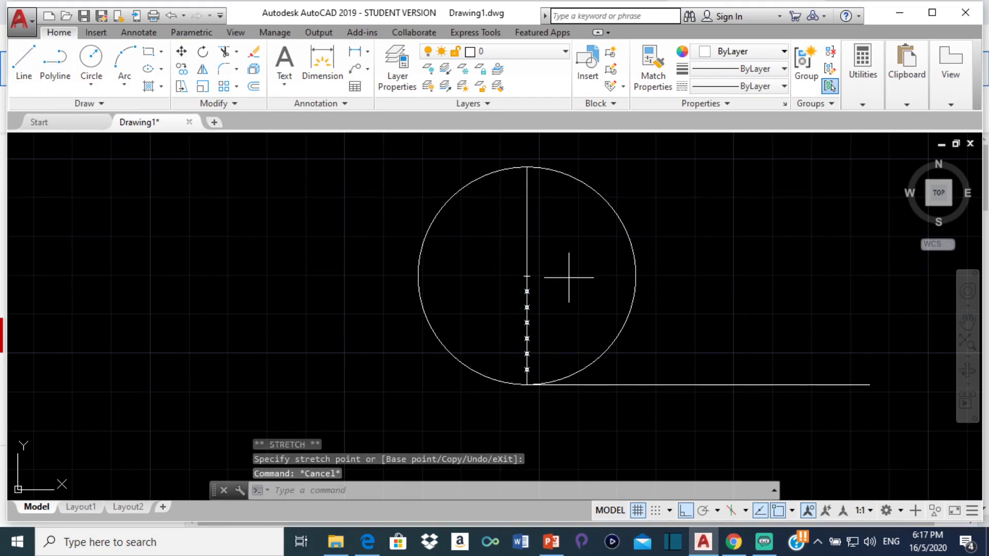
{"action": "left_click", "coordinate": [527, 167]}
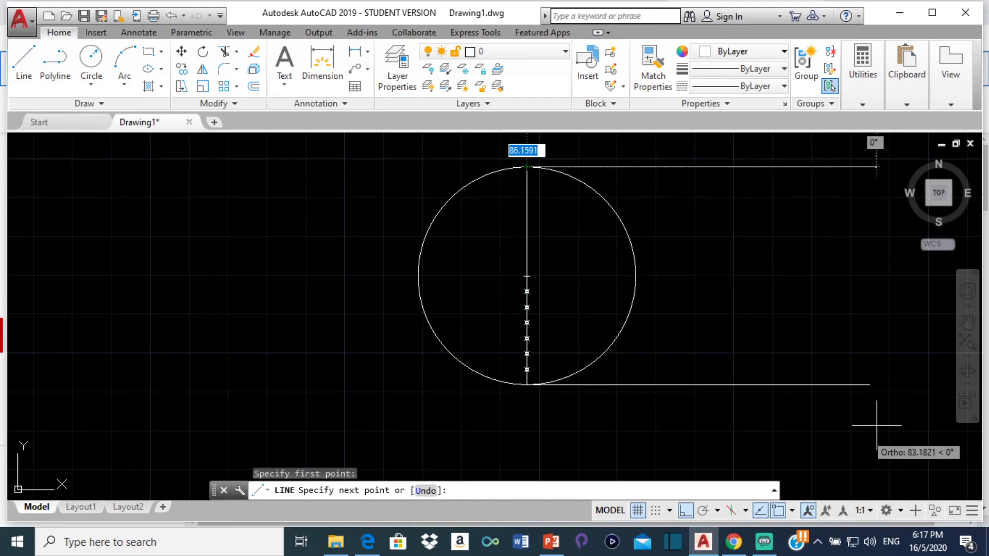
{"action": "left_click", "coordinate": [869, 384]}
{"action": "key", "text": "Escape"}
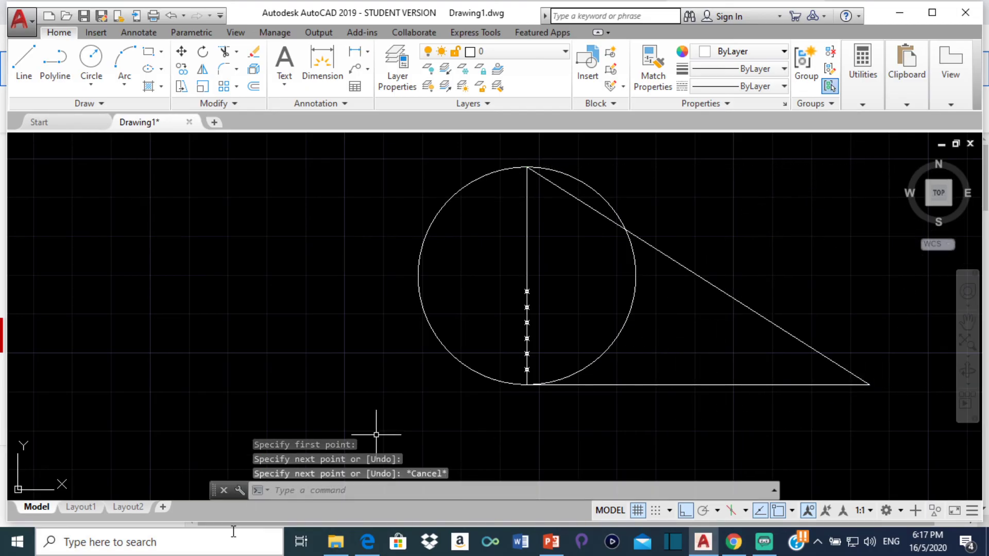
{"action": "left_click", "coordinate": [361, 552]}
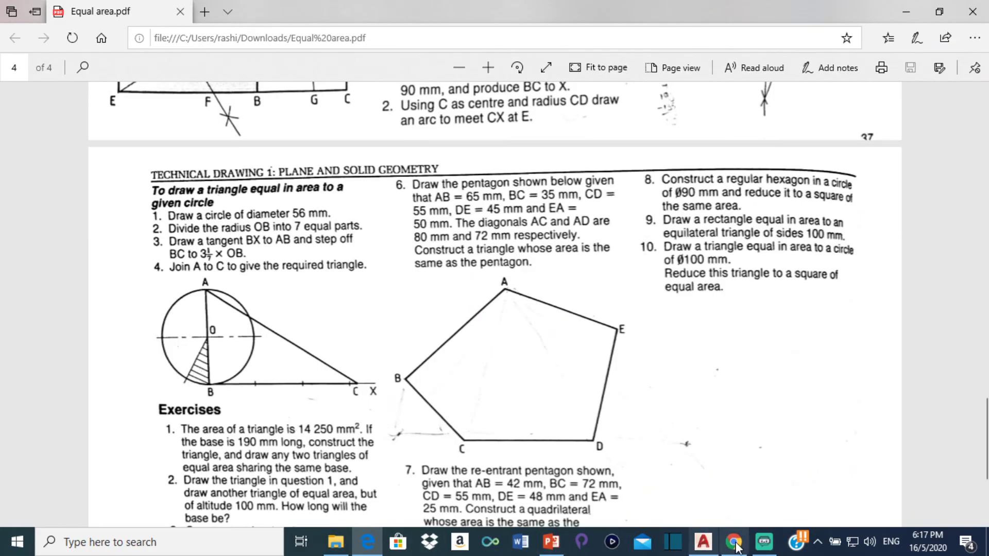
{"action": "mouse_move", "coordinate": [708, 552]}
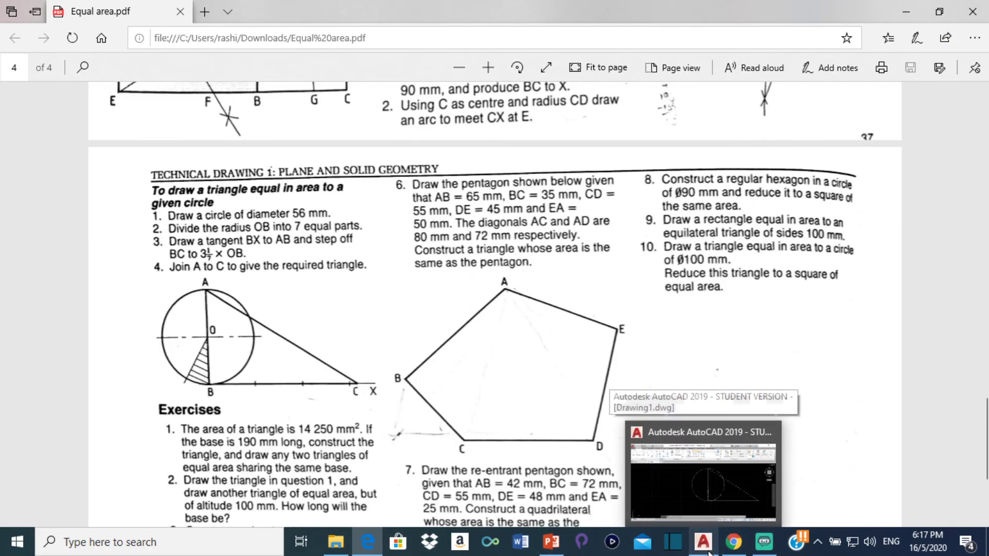
{"action": "left_click", "coordinate": [704, 479]}
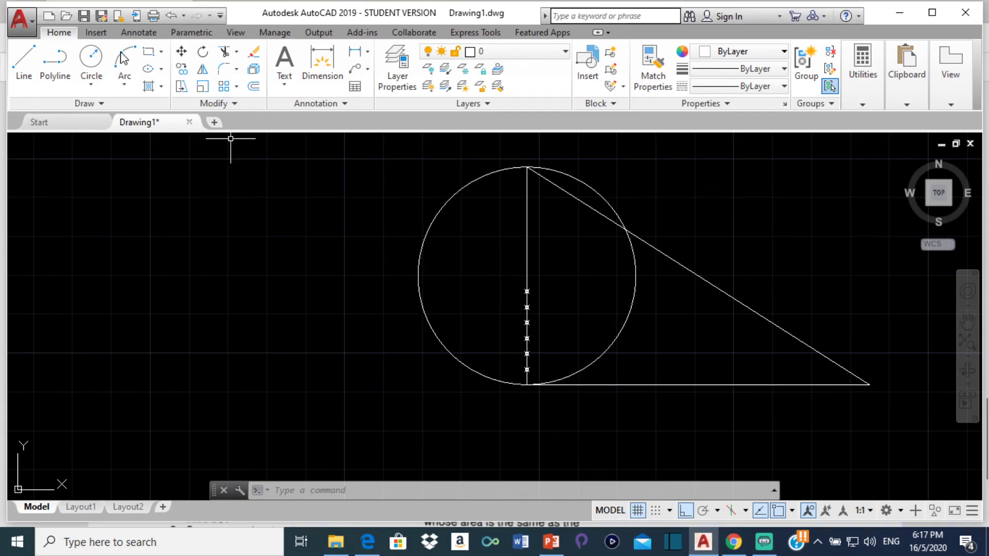
Hatch the triangle with SOLID, picking its regions inside and outside the circle
{"action": "left_click", "coordinate": [147, 87]}
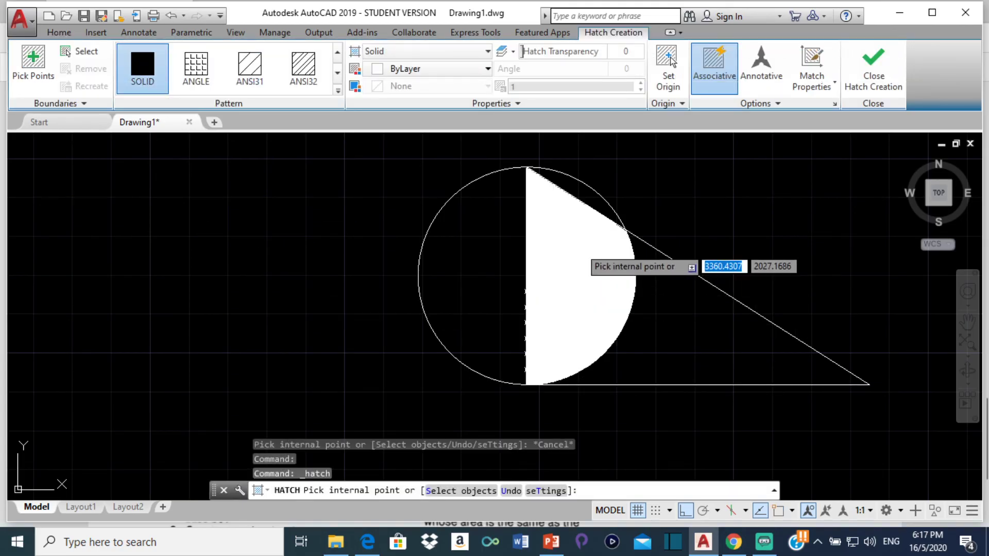
{"action": "left_click", "coordinate": [567, 238]}
{"action": "left_click", "coordinate": [680, 336]}
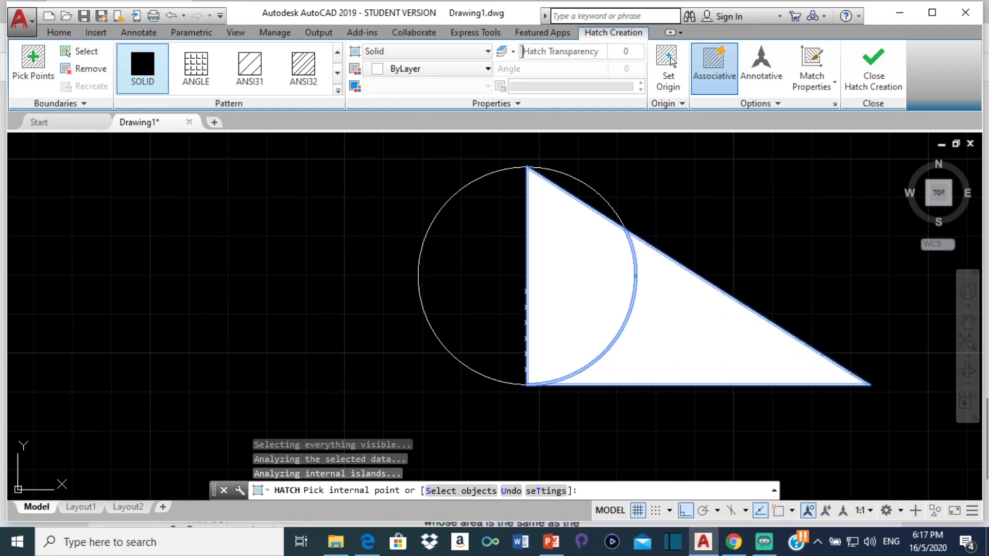
{"action": "key", "text": "Escape"}
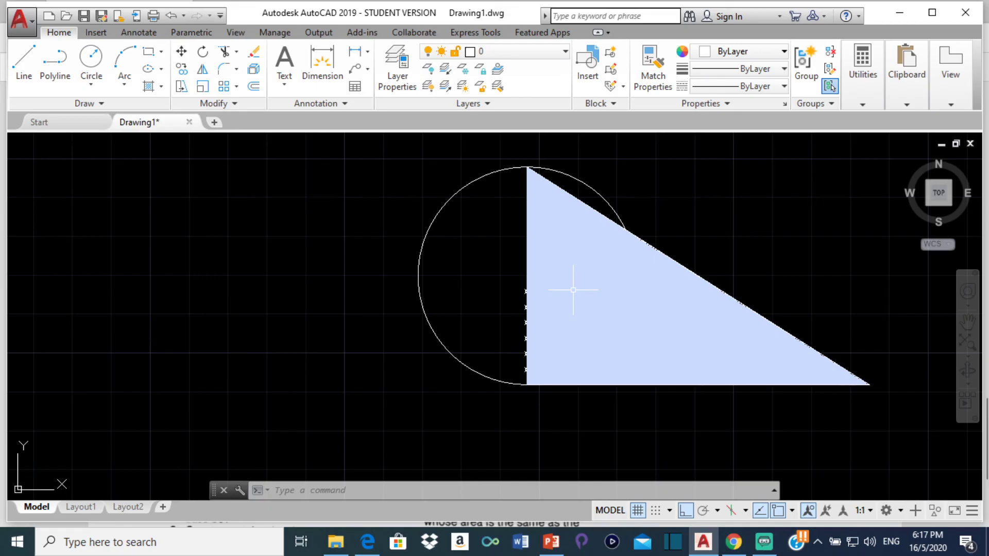
{"action": "mouse_move", "coordinate": [575, 293]}
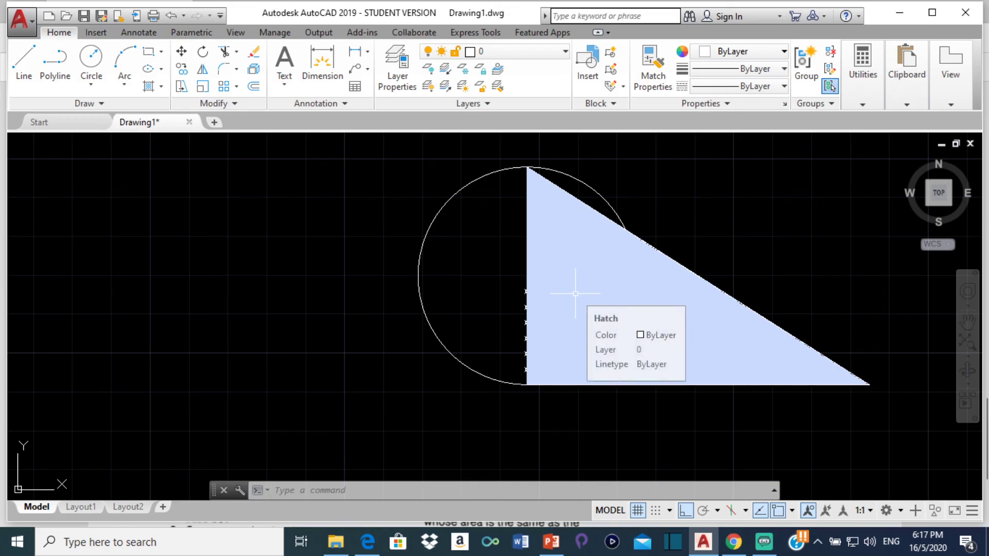